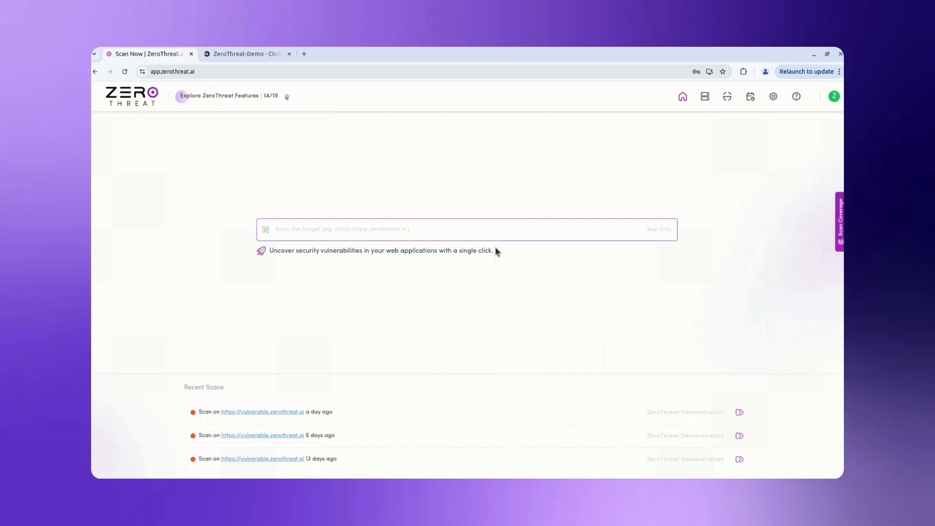
Step: Switch the continuous integration of the vulnerable.zerothreat.ai target from GitHub Actions to CircleCI
{"action": "left_click", "coordinate": [704, 98]}
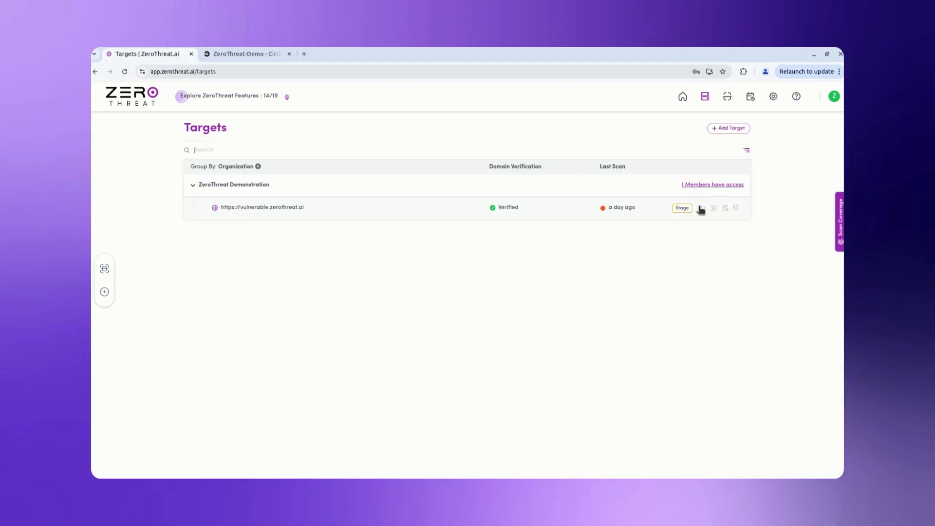
{"action": "left_click", "coordinate": [700, 209]}
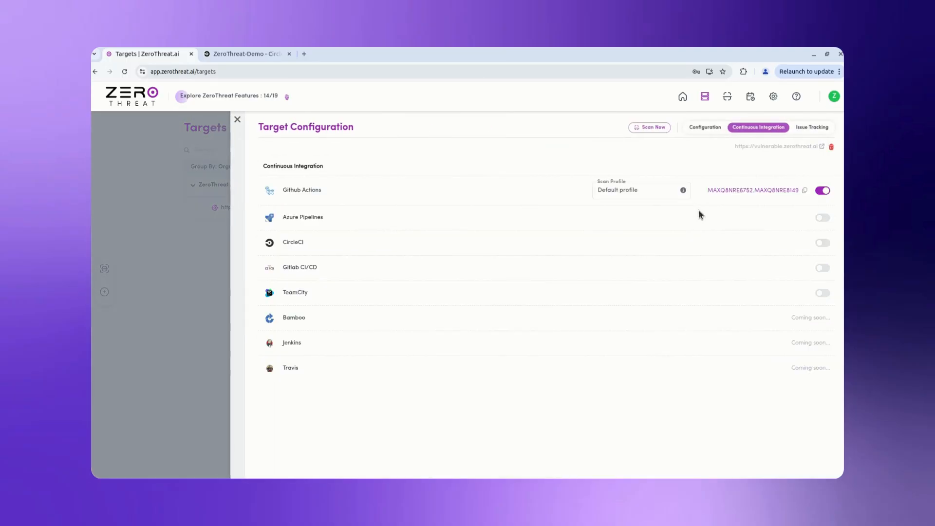
{"action": "left_click", "coordinate": [821, 244]}
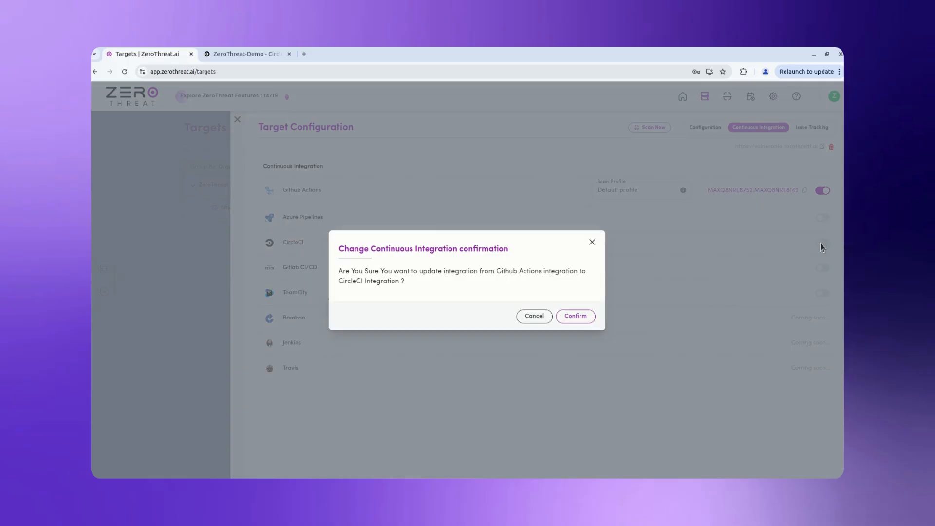
{"action": "left_click", "coordinate": [587, 322]}
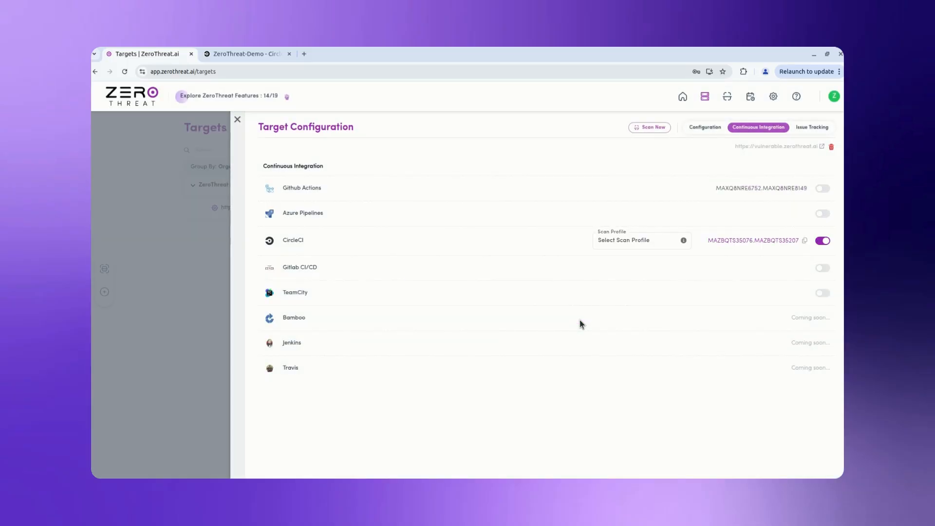
Step: Start a new scan profile for the CircleCI integration and name it Circle CI Scan
{"action": "left_click", "coordinate": [627, 241]}
{"action": "left_click", "coordinate": [628, 285]}
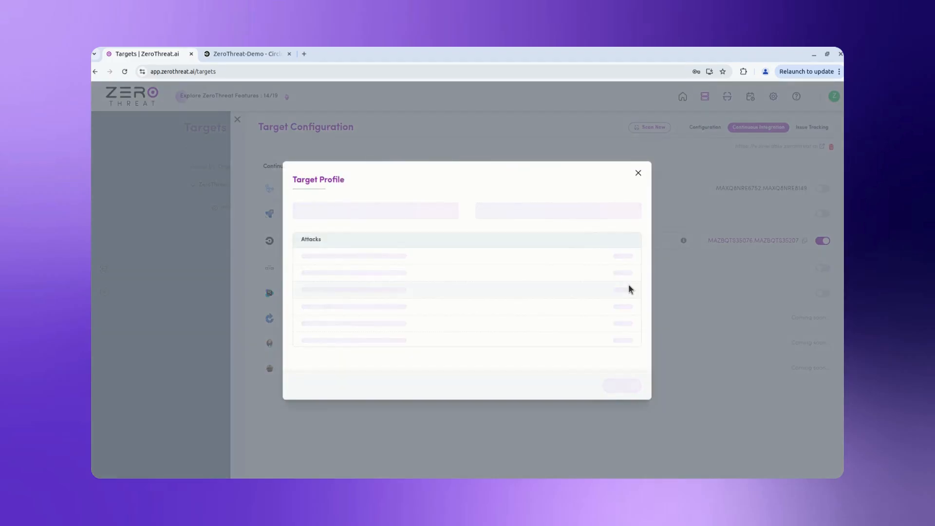
{"action": "left_click", "coordinate": [432, 222]}
{"action": "key", "text": "BackSpace"}
{"action": "key", "text": "BackSpace"}
{"action": "key", "text": "BackSpace"}
{"action": "key", "text": "BackSpace"}
{"action": "key", "text": "BackSpace"}
{"action": "key", "text": "BackSpace"}
{"action": "key", "text": "BackSpace"}
{"action": "key", "text": "BackSpace"}
{"action": "key", "text": "BackSpace"}
{"action": "key", "text": "BackSpace"}
{"action": "key", "text": "BackSpace"}
{"action": "key", "text": "BackSpace"}
{"action": "key", "text": "BackSpace"}
{"action": "key", "text": "BackSpace"}
{"action": "key", "text": "BackSpace"}
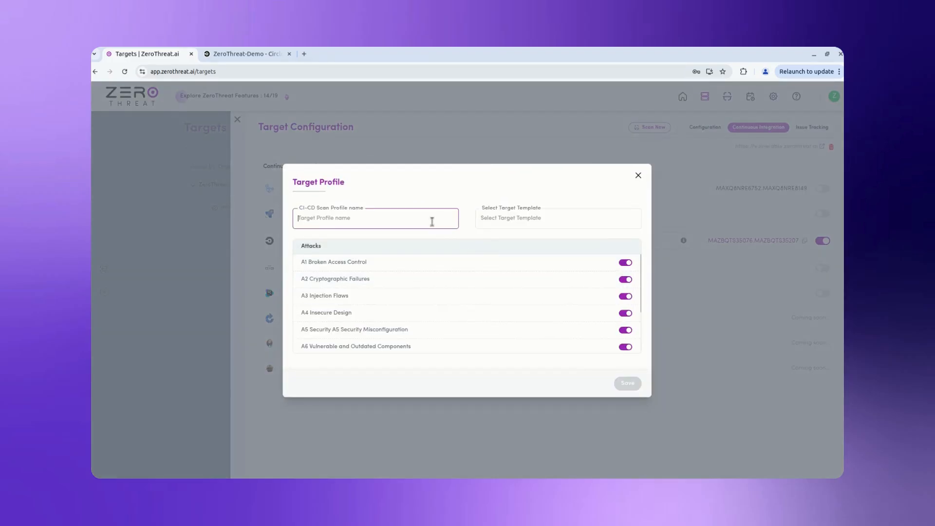
{"action": "type", "text": "Circle CI Scan"}
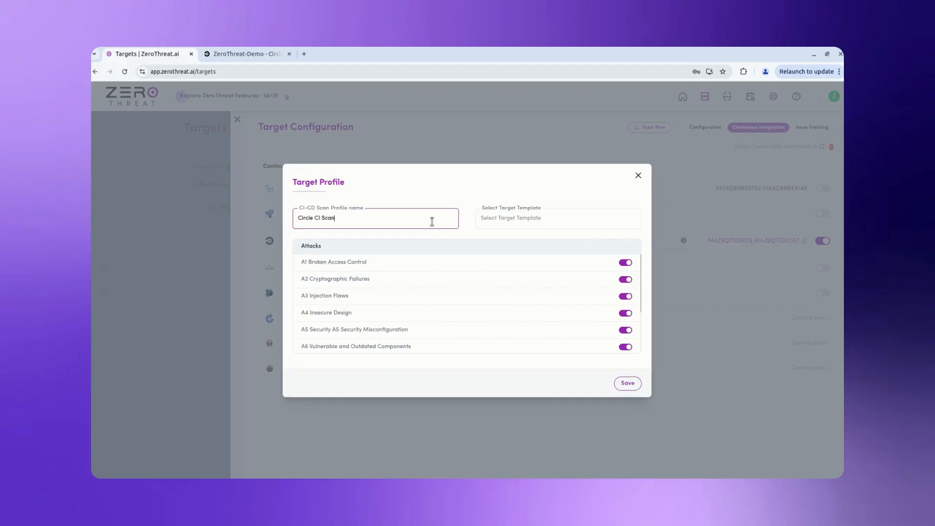
Step: Assign the ZeroThreat Login Sequence v2.1.17 target template to the scan profile and save the profile
{"action": "left_click", "coordinate": [500, 223]}
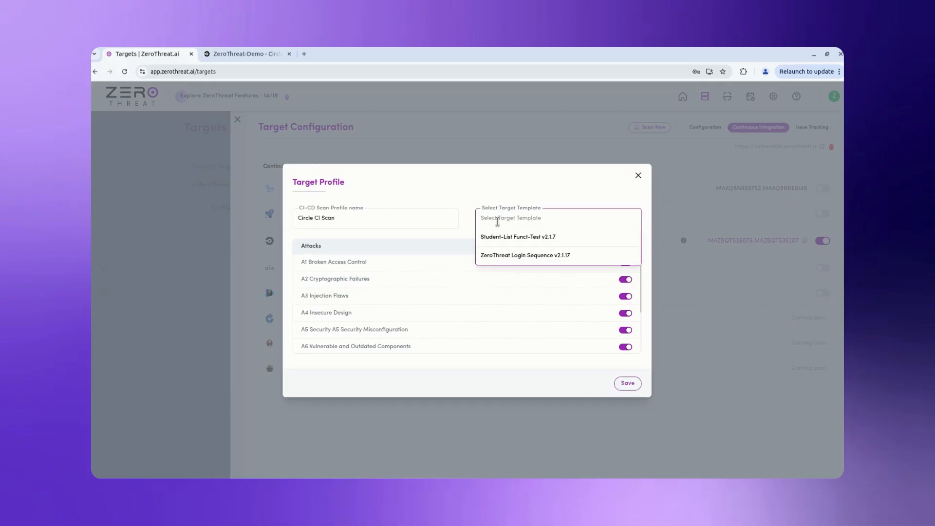
{"action": "left_click", "coordinate": [513, 254]}
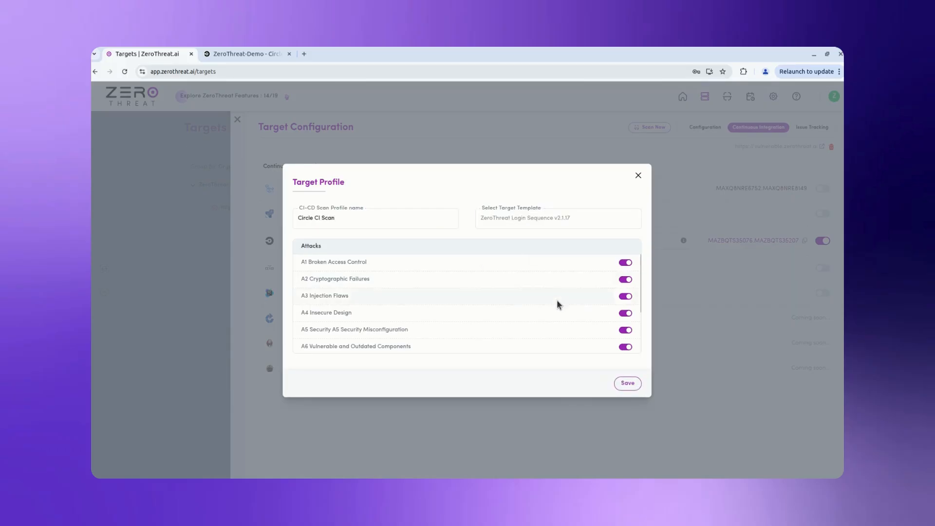
{"action": "left_click", "coordinate": [628, 383]}
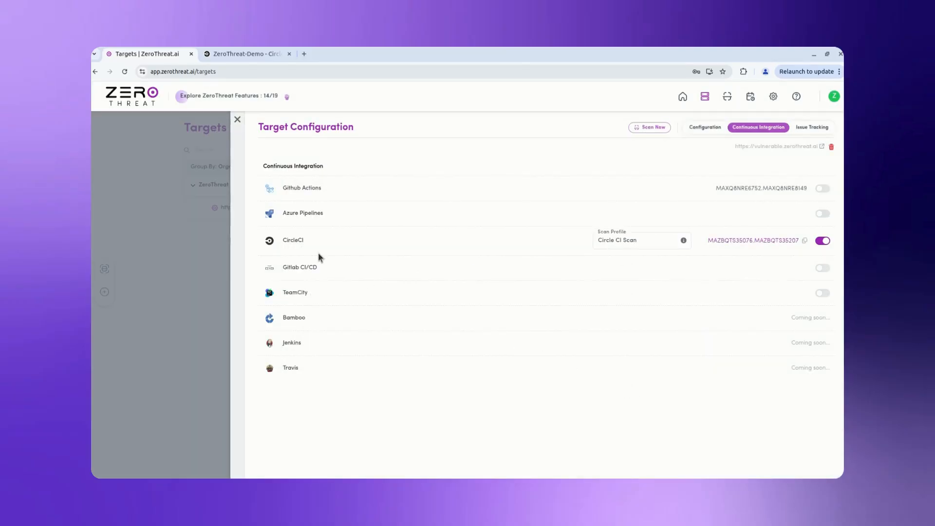
Step: Open the CircleCI orb page for the ZeroThreat scanner and examine its quick start guide and usage example
{"action": "left_click", "coordinate": [293, 241]}
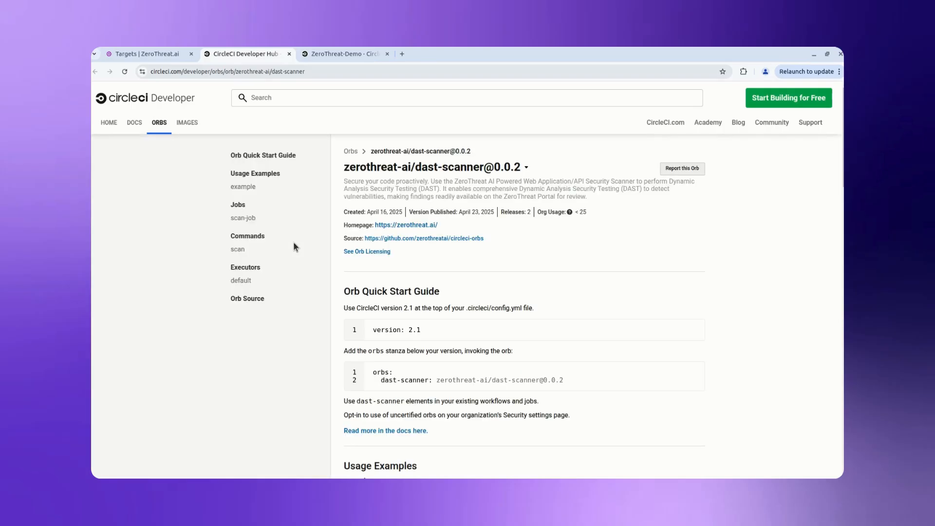
{"action": "scroll", "coordinate": [385, 269], "scroll_direction": "down", "scroll_amount": 3}
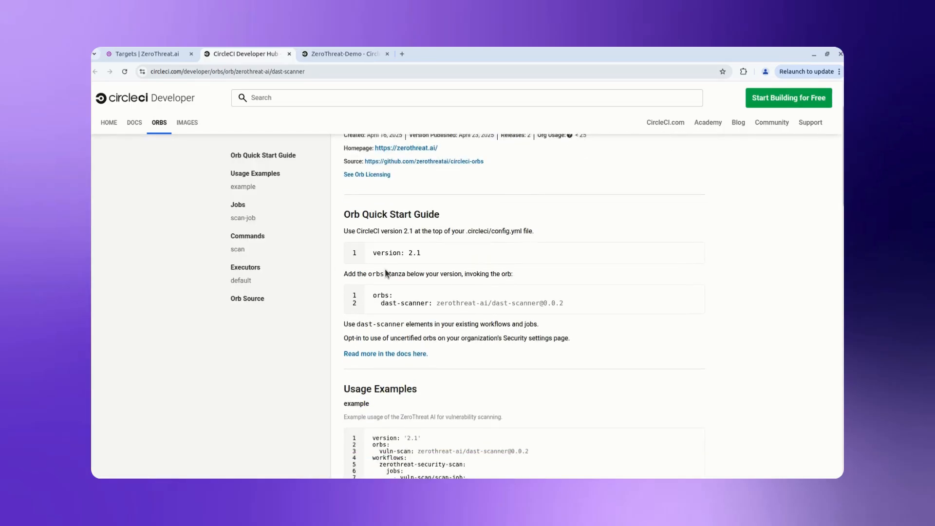
{"action": "scroll", "coordinate": [385, 271], "scroll_direction": "down", "scroll_amount": 3}
{"action": "scroll", "coordinate": [385, 269], "scroll_direction": "up", "scroll_amount": 1}
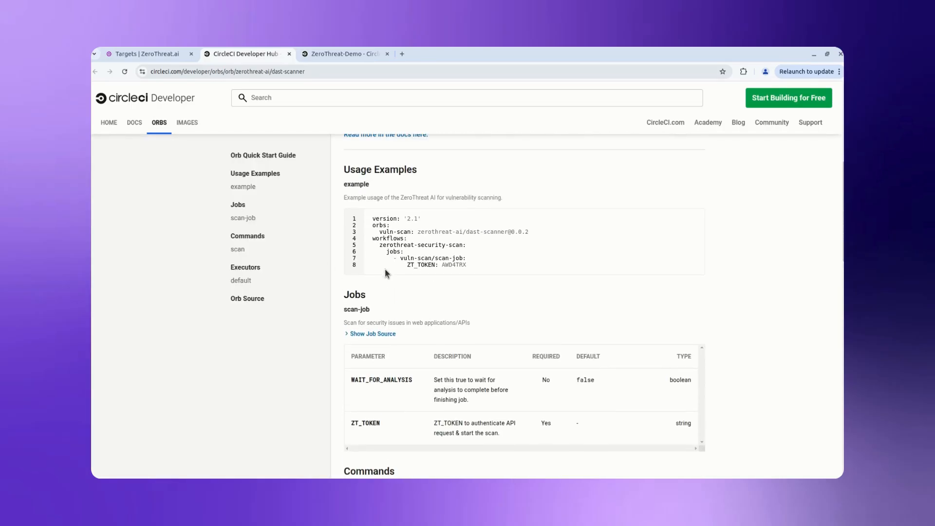
Step: Switch to the CircleCI organization and create a project of type Something else named ZeroThreat-Demo
{"action": "left_click", "coordinate": [347, 55]}
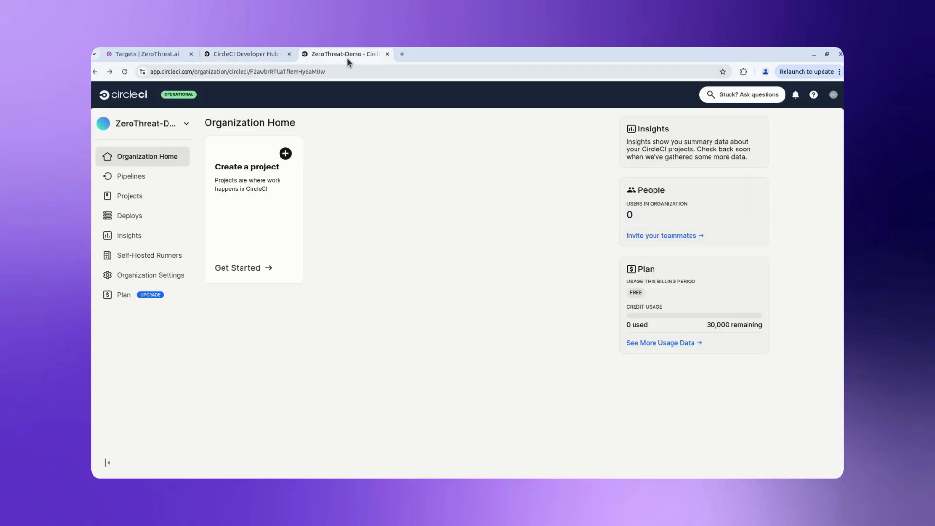
{"action": "left_click", "coordinate": [283, 158]}
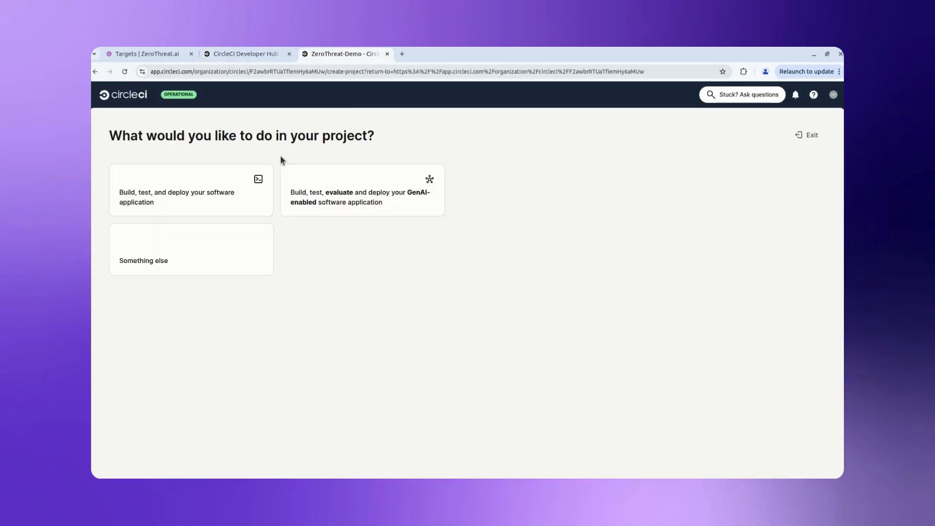
{"action": "left_click", "coordinate": [239, 244]}
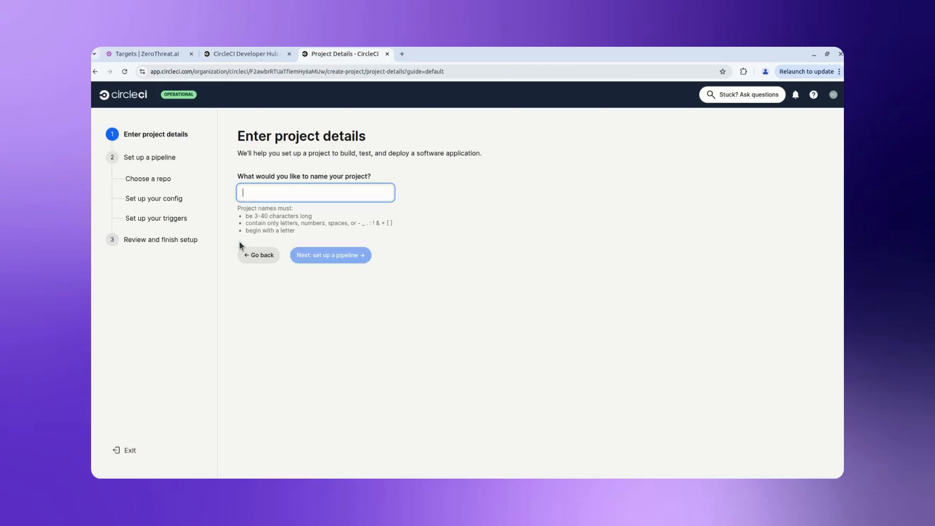
{"action": "type", "text": "Zero"}
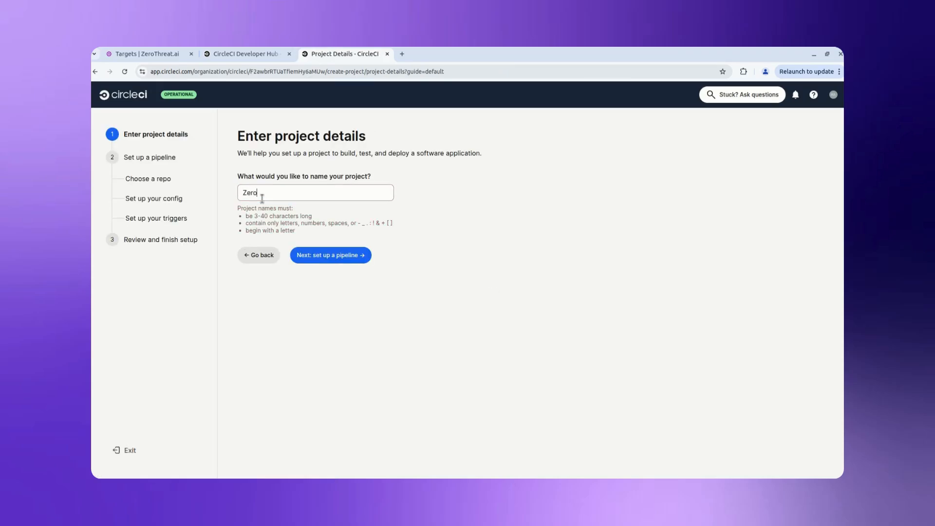
{"action": "type", "text": "Threat-Demo"}
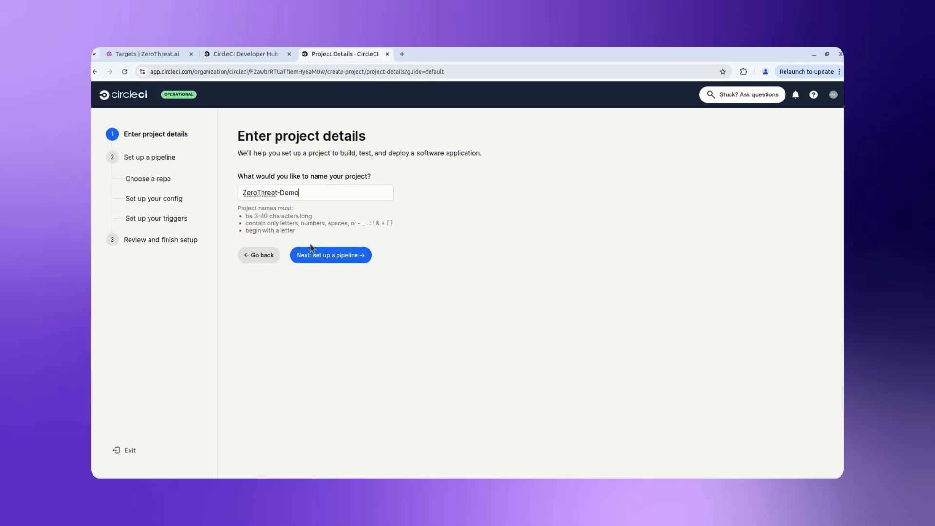
{"action": "left_click", "coordinate": [321, 257]}
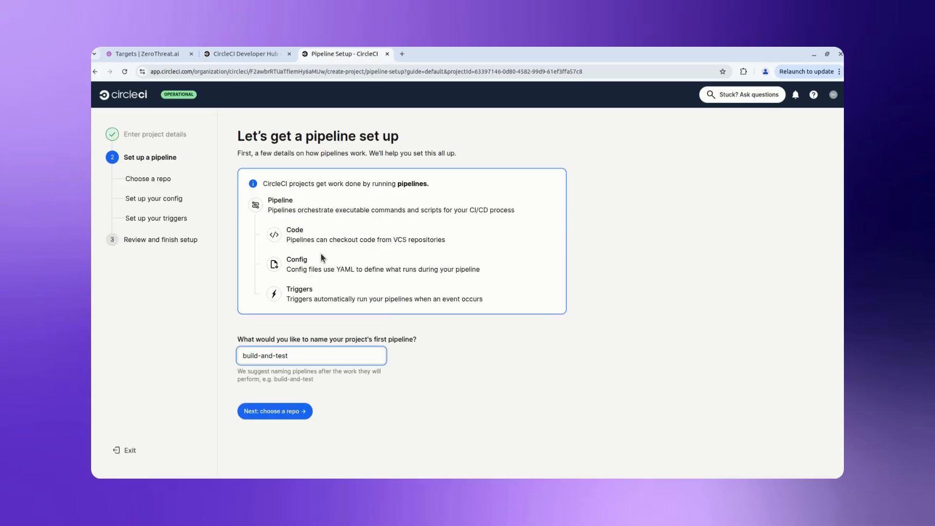
Step: Name the project's first pipeline ZT-Demo and continue to choosing a repository
{"action": "left_click", "coordinate": [319, 354]}
{"action": "key", "text": "BackSpace"}
{"action": "key", "text": "BackSpace"}
{"action": "key", "text": "BackSpace"}
{"action": "key", "text": "BackSpace"}
{"action": "key", "text": "BackSpace"}
{"action": "key", "text": "BackSpace"}
{"action": "key", "text": "BackSpace"}
{"action": "key", "text": "BackSpace"}
{"action": "key", "text": "BackSpace"}
{"action": "key", "text": "BackSpace"}
{"action": "key", "text": "BackSpace"}
{"action": "key", "text": "BackSpace"}
{"action": "key", "text": "BackSpace"}
{"action": "key", "text": "BackSpace"}
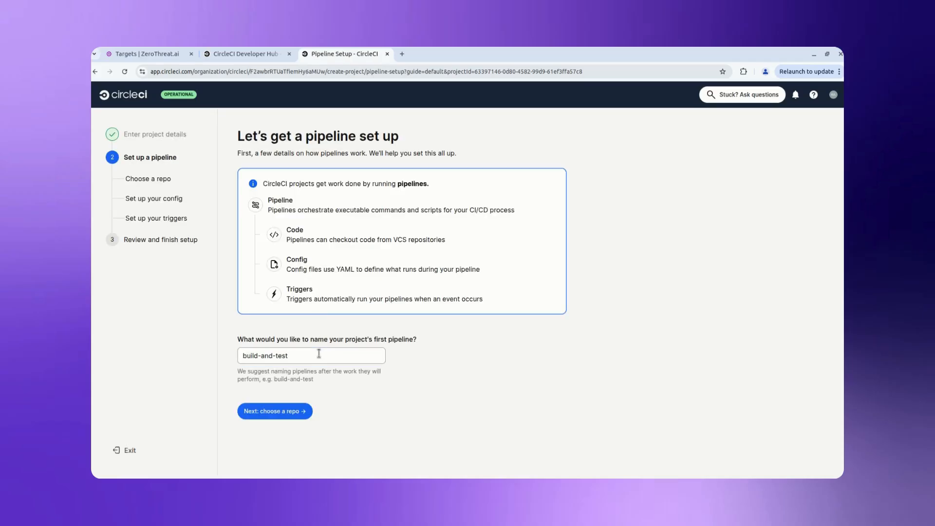
{"action": "type", "text": "ZT-Demo"}
{"action": "left_click", "coordinate": [295, 411]}
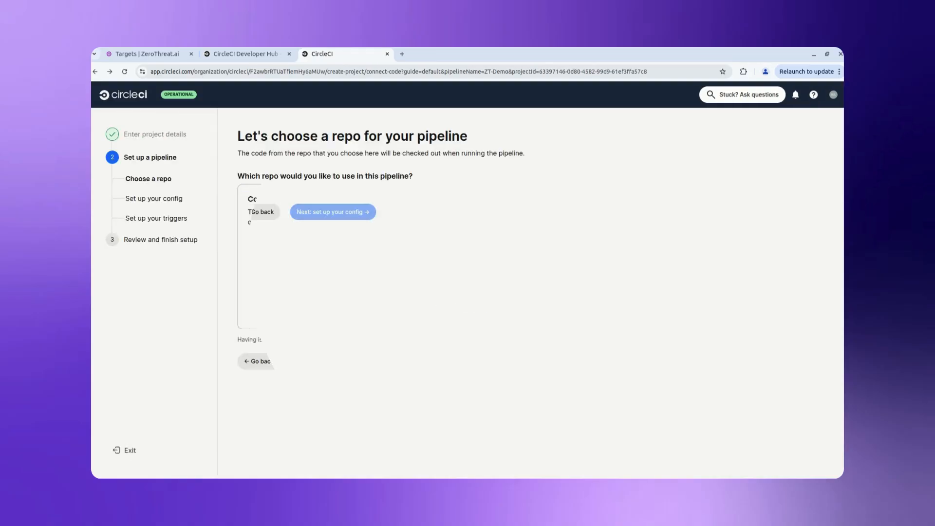
Step: Install and authorize the CircleCI App on GitHub for only the ZeroThreat-Demonstration repository
{"action": "left_click", "coordinate": [382, 242]}
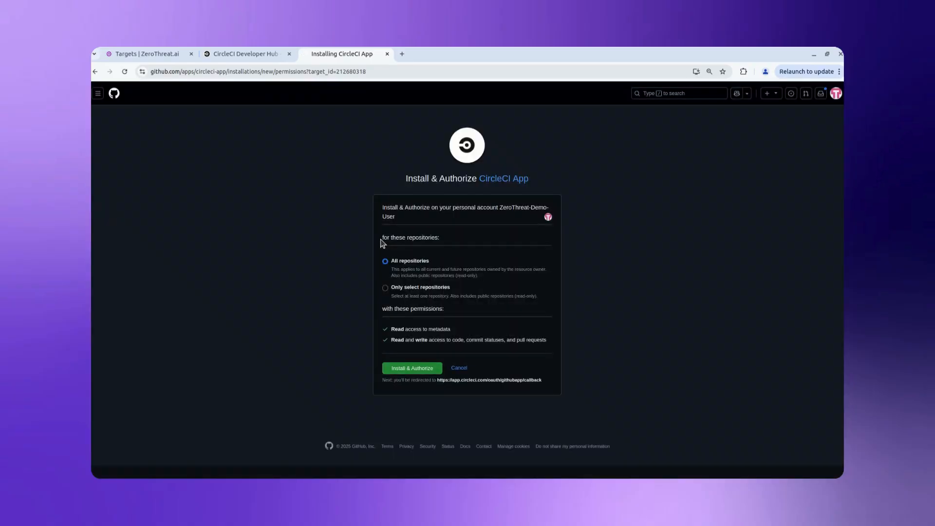
{"action": "left_click", "coordinate": [385, 288]}
{"action": "left_click", "coordinate": [398, 310]}
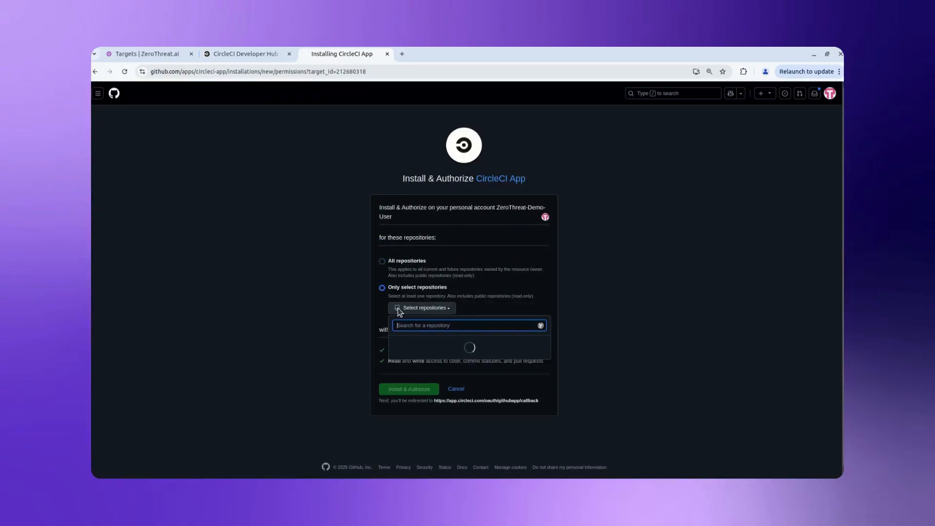
{"action": "left_click", "coordinate": [408, 339]}
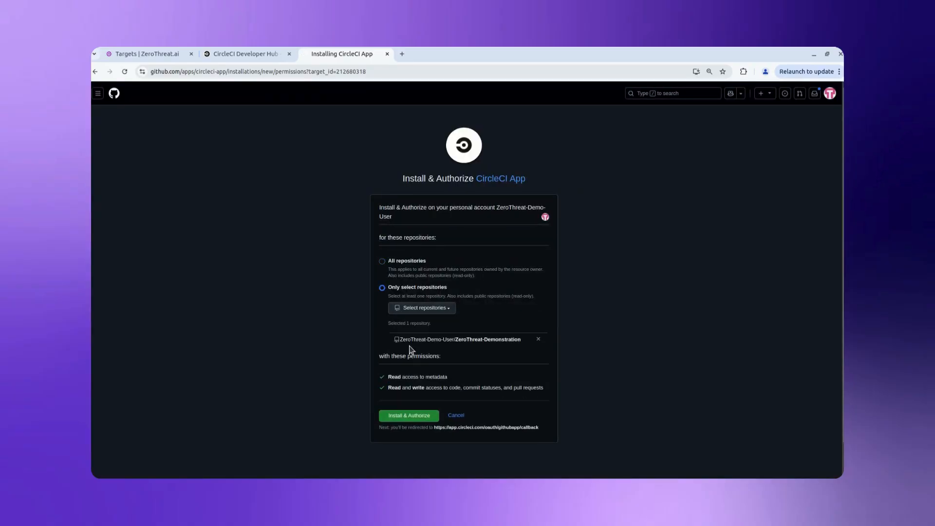
{"action": "left_click", "coordinate": [410, 417]}
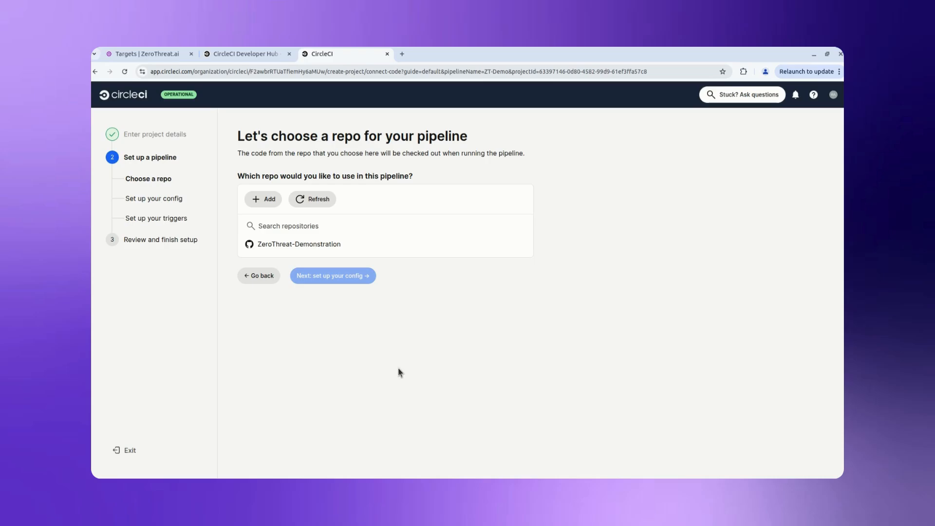
Step: Use the ZeroThreat-Demonstration repository for the pipeline and have its starter config file prepared
{"action": "left_click", "coordinate": [352, 244]}
{"action": "left_click", "coordinate": [347, 275]}
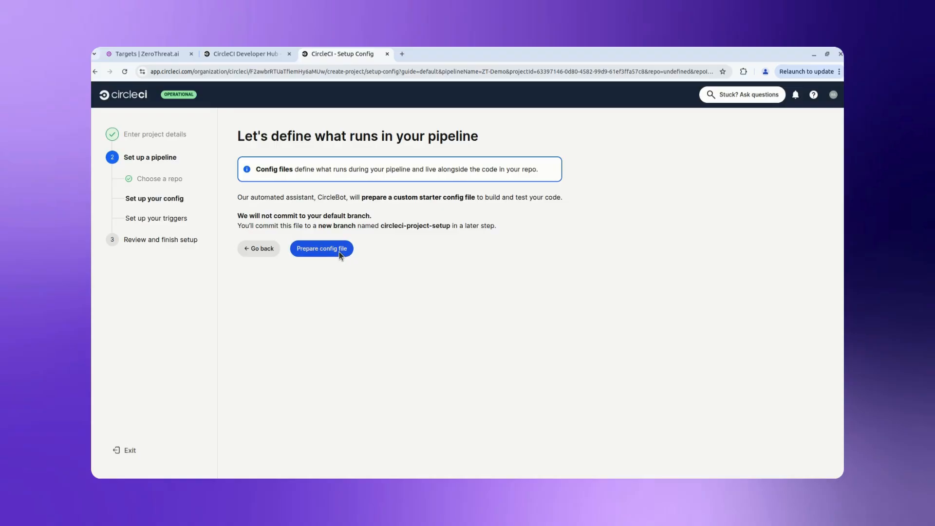
{"action": "left_click", "coordinate": [340, 254]}
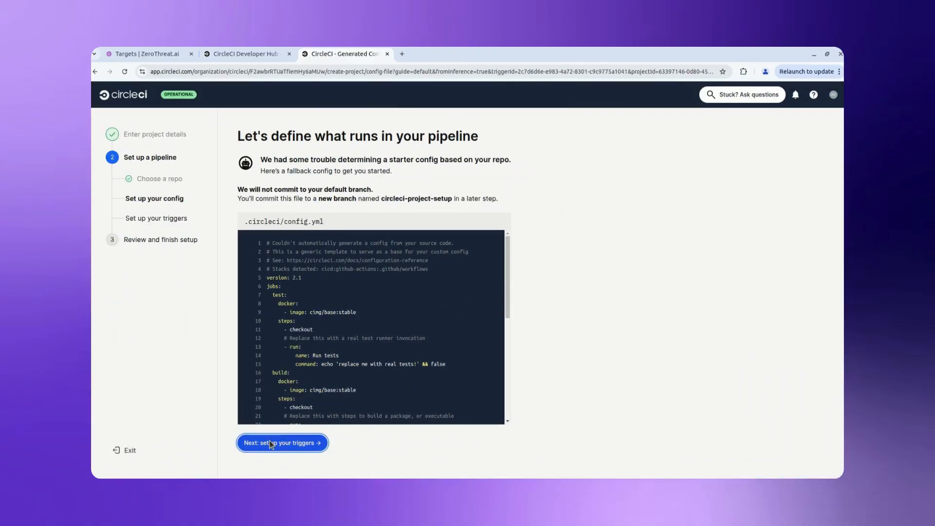
Step: Keep the All pushes trigger and, after reviewing config.yml, commit the config and run the pipeline
{"action": "left_click", "coordinate": [270, 443]}
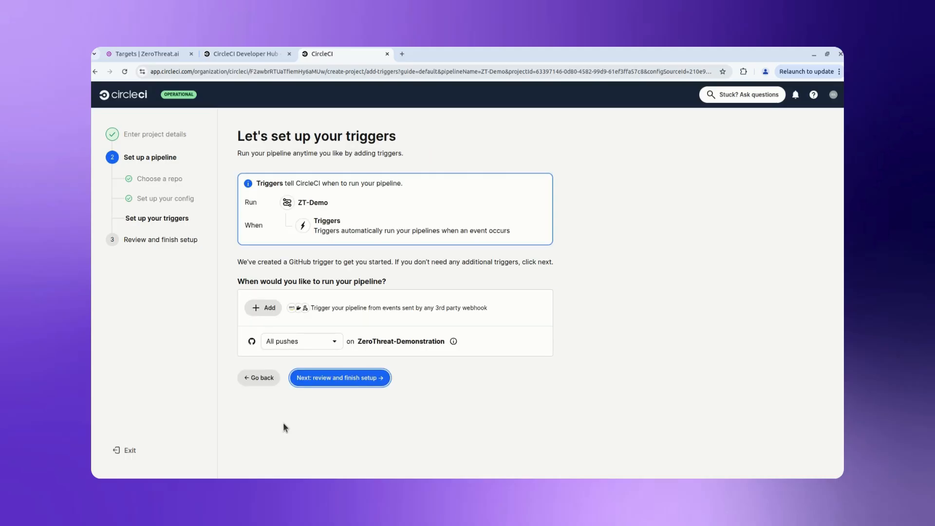
{"action": "left_click", "coordinate": [320, 384]}
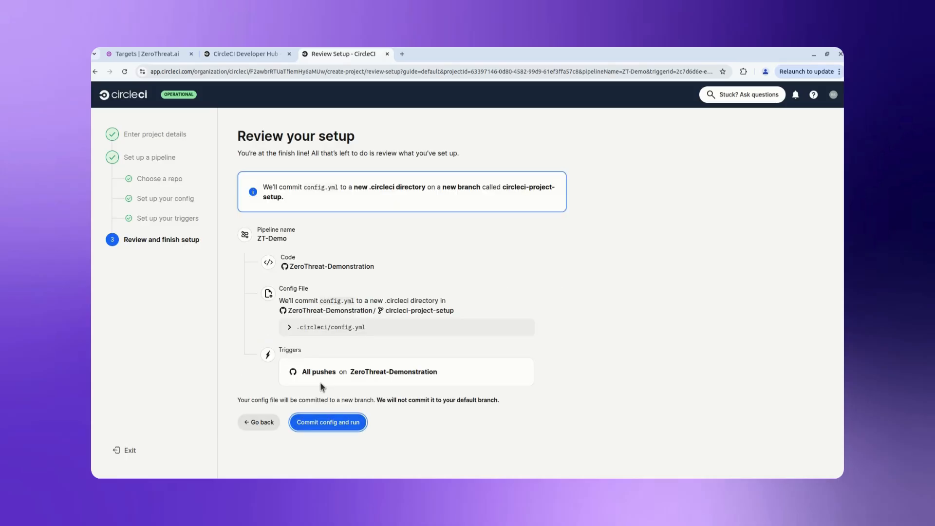
{"action": "left_click", "coordinate": [288, 329]}
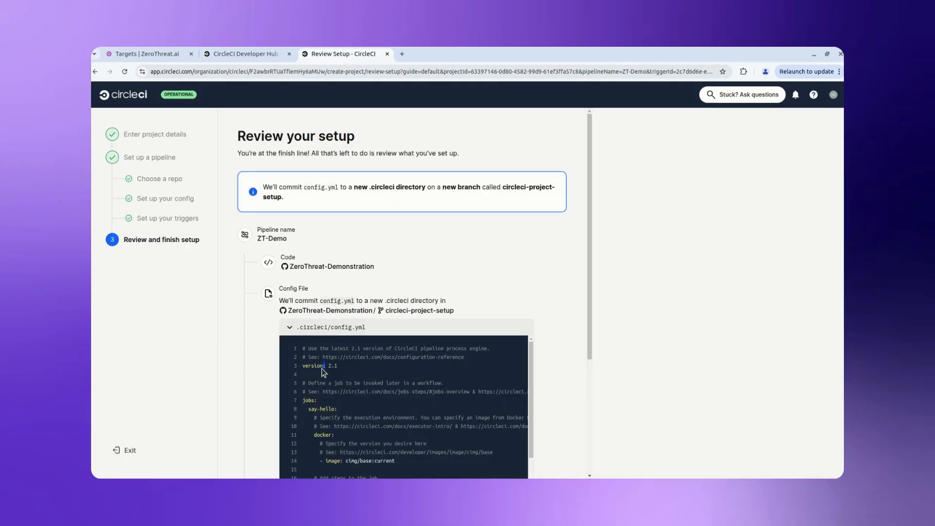
{"action": "left_click", "coordinate": [289, 328]}
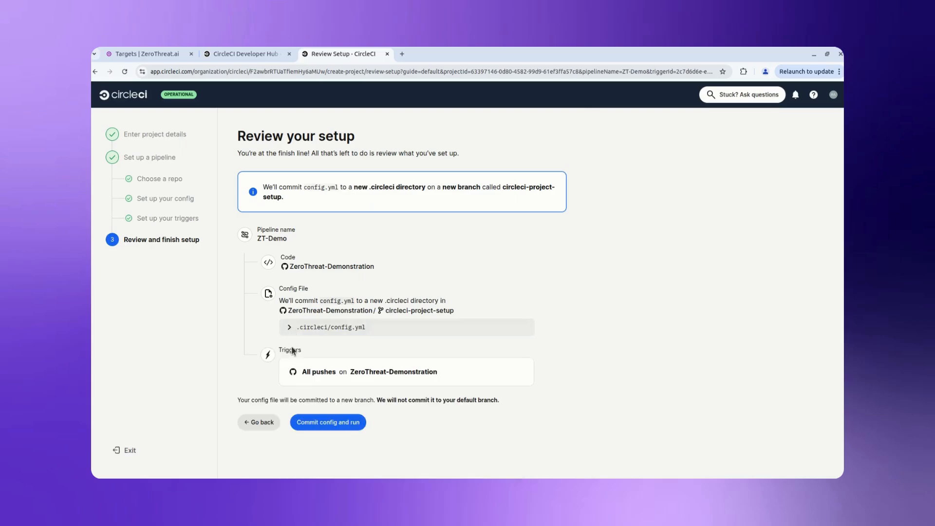
{"action": "left_click", "coordinate": [318, 423]}
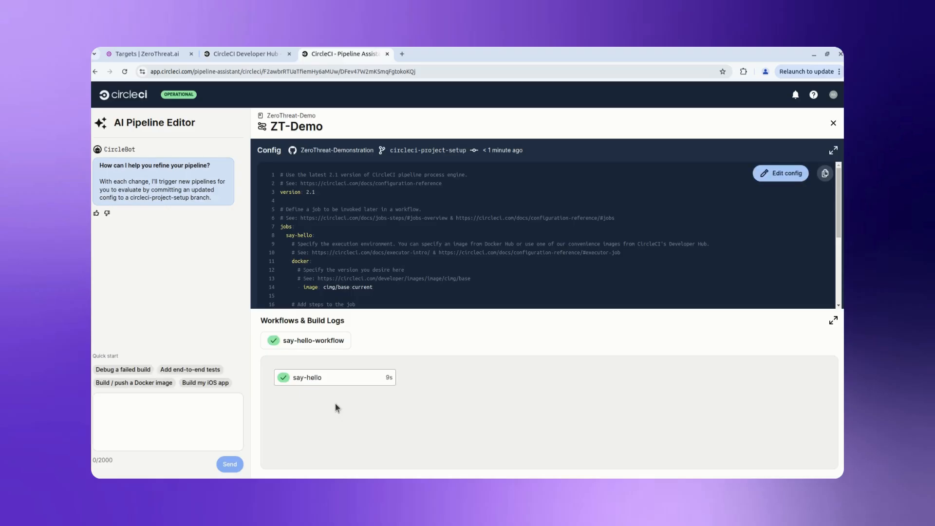
Step: Replace the whole ZT-Demo pipeline config with the usage example copied from the dast-scanner orb page
{"action": "left_click", "coordinate": [246, 55]}
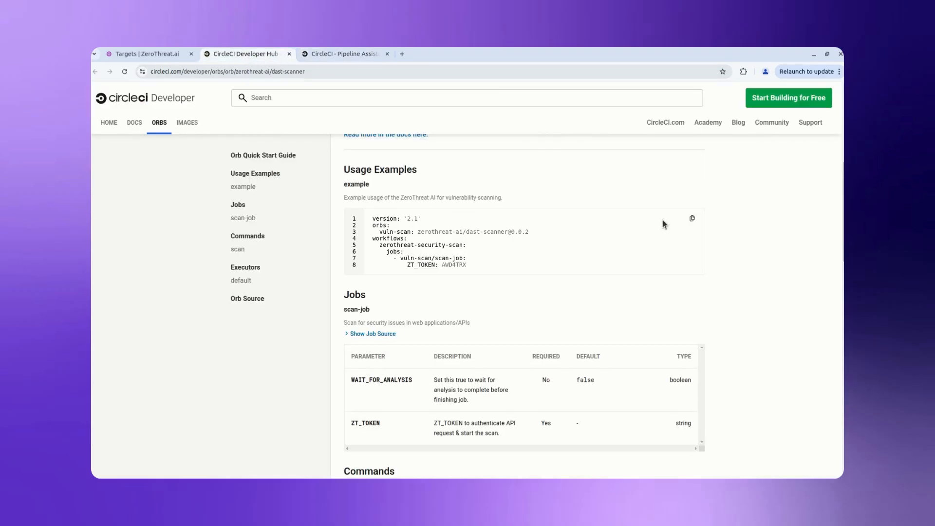
{"action": "left_click", "coordinate": [692, 218]}
{"action": "key", "text": "ctrl+Tab"}
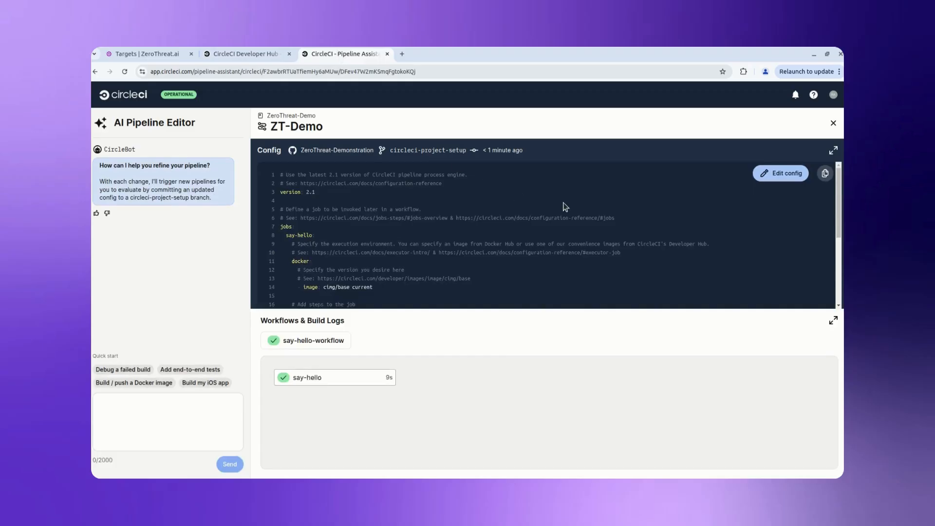
{"action": "left_click", "coordinate": [781, 173]}
{"action": "key", "text": "ctrl+a"}
{"action": "key", "text": "ctrl+v"}
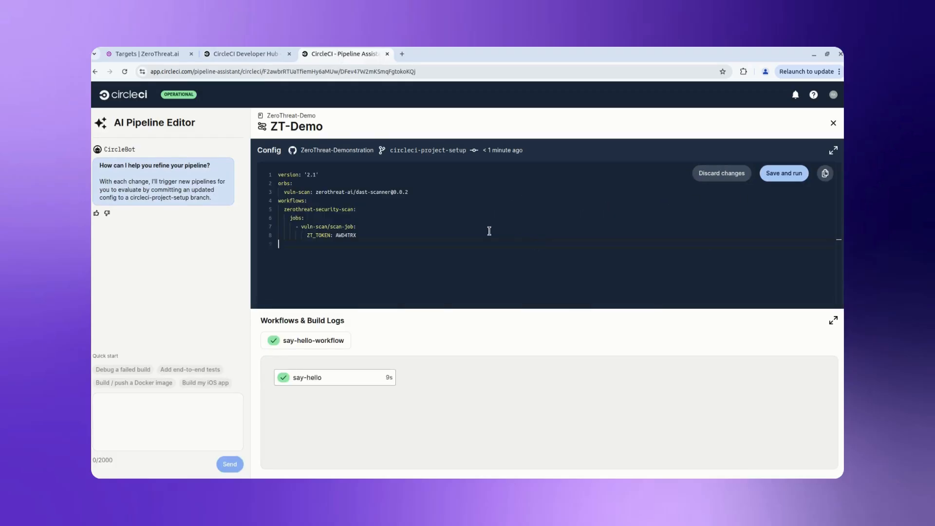
Step: Replace the ZT_TOKEN value in the ZT-Demo config with the CircleCI integration token copied from ZeroThreat, and save and run it
{"action": "left_click", "coordinate": [156, 59]}
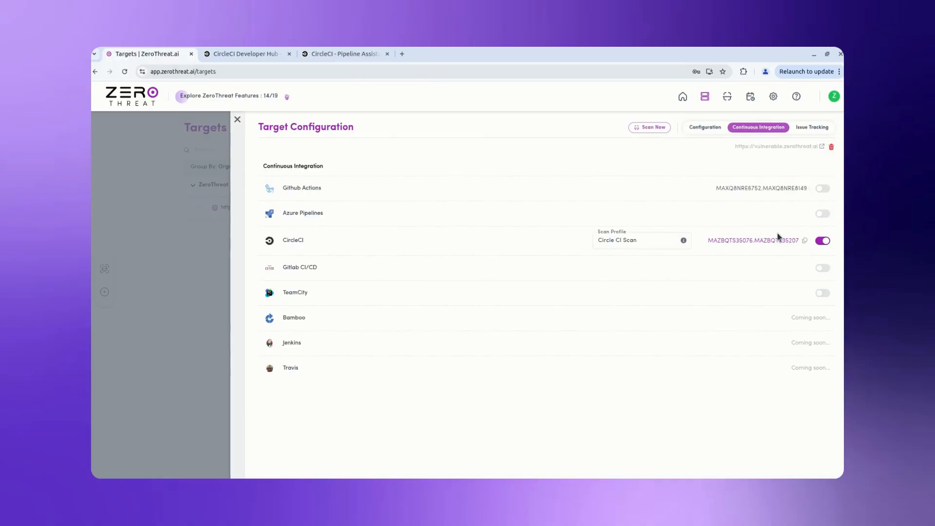
{"action": "left_click", "coordinate": [805, 242]}
{"action": "left_click", "coordinate": [353, 56]}
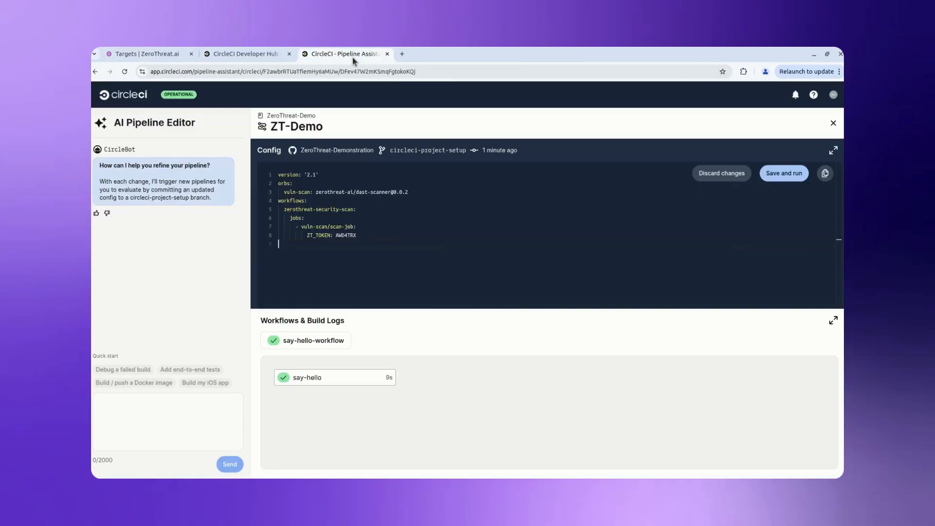
{"action": "double_click", "coordinate": [351, 237]}
{"action": "key", "text": "ctrl+v"}
{"action": "left_click", "coordinate": [774, 175]}
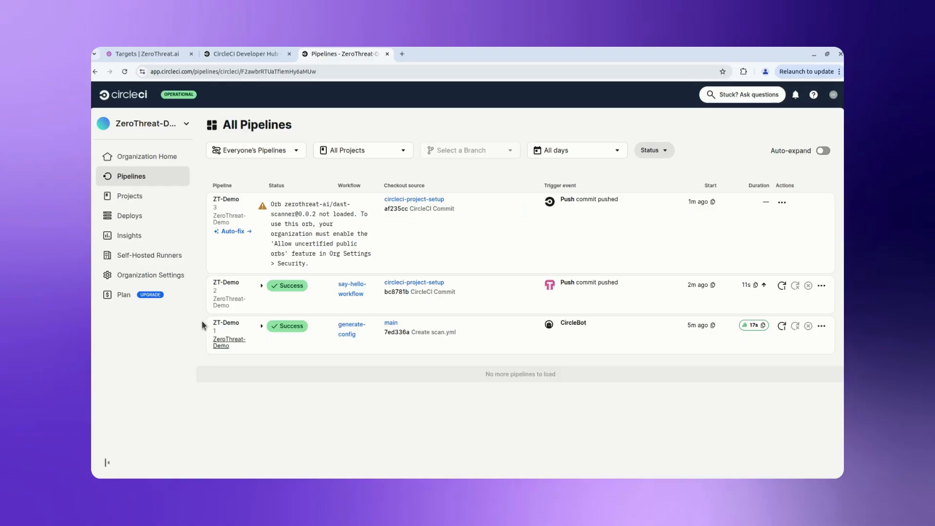
Step: Allow uncertified public orbs in the organization's security settings and return to the pipelines
{"action": "left_click", "coordinate": [170, 280]}
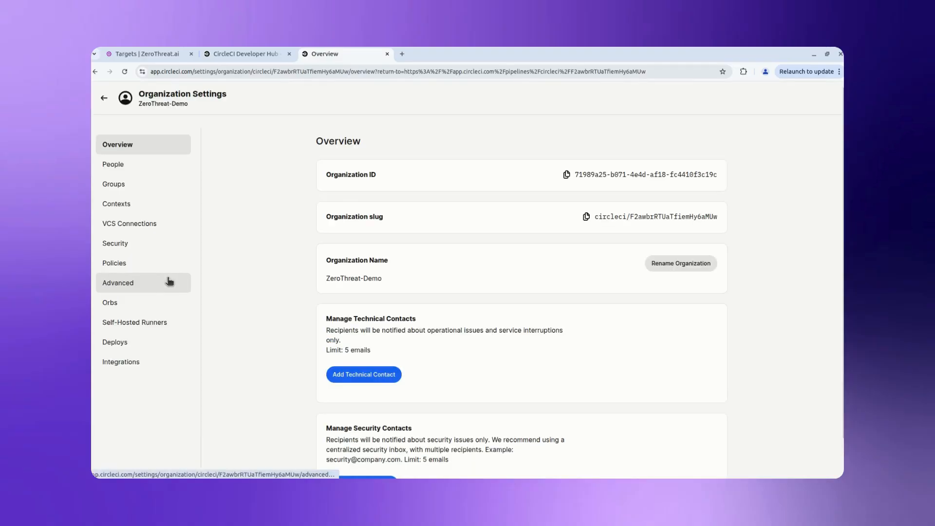
{"action": "left_click", "coordinate": [158, 248]}
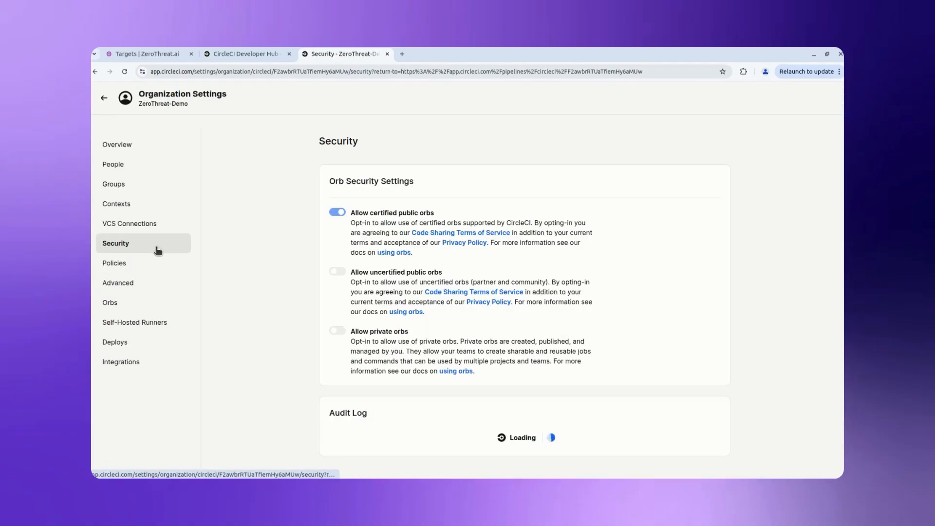
{"action": "left_click", "coordinate": [334, 274]}
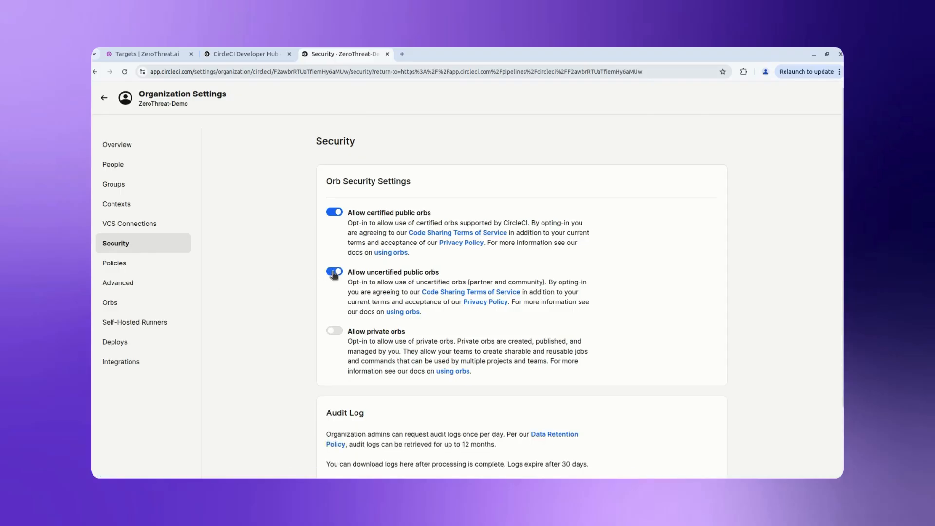
{"action": "left_click", "coordinate": [105, 99]}
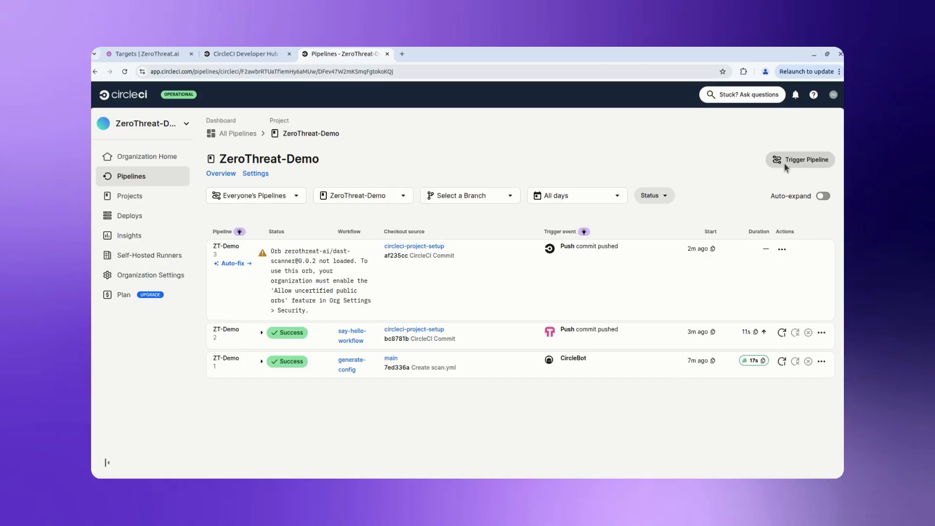
Step: Trigger the ZT-Demo pipeline with the circleci-project-setup branch as both config source and checkout source
{"action": "left_click", "coordinate": [784, 163]}
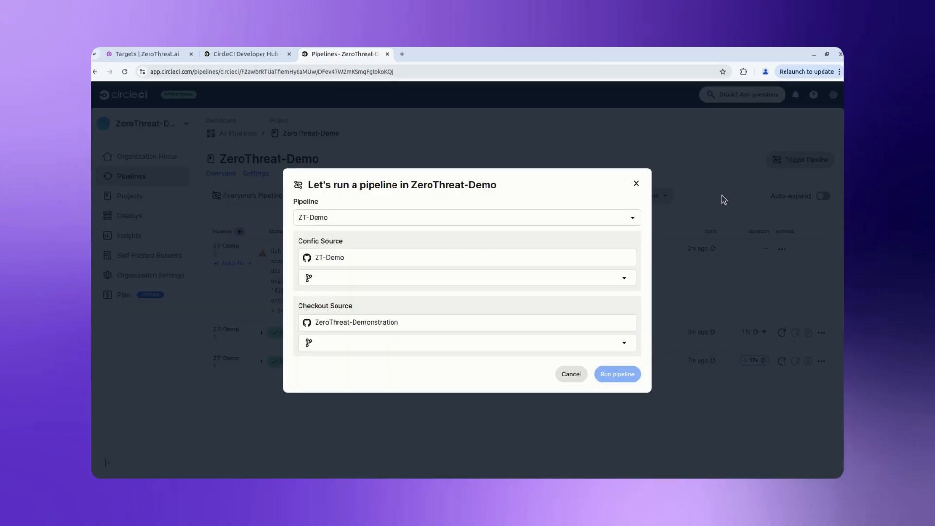
{"action": "left_click", "coordinate": [558, 276]}
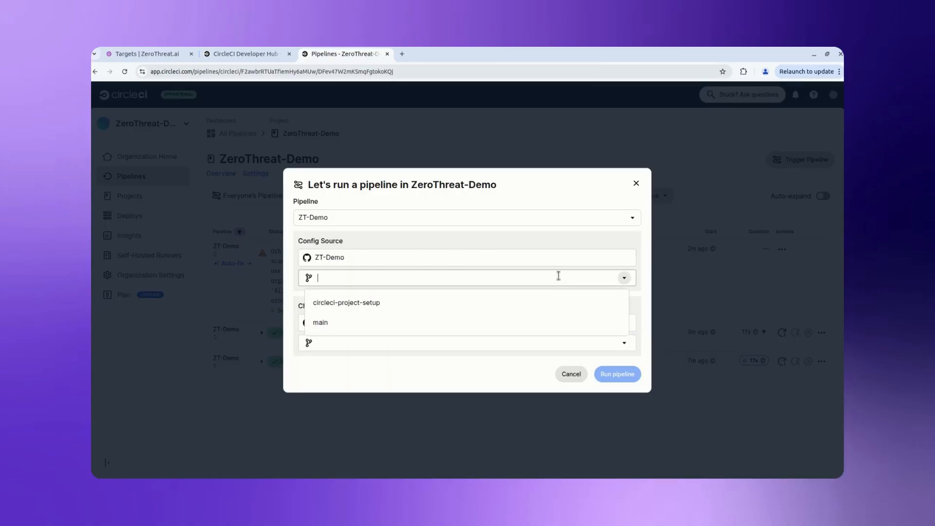
{"action": "left_click", "coordinate": [548, 303]}
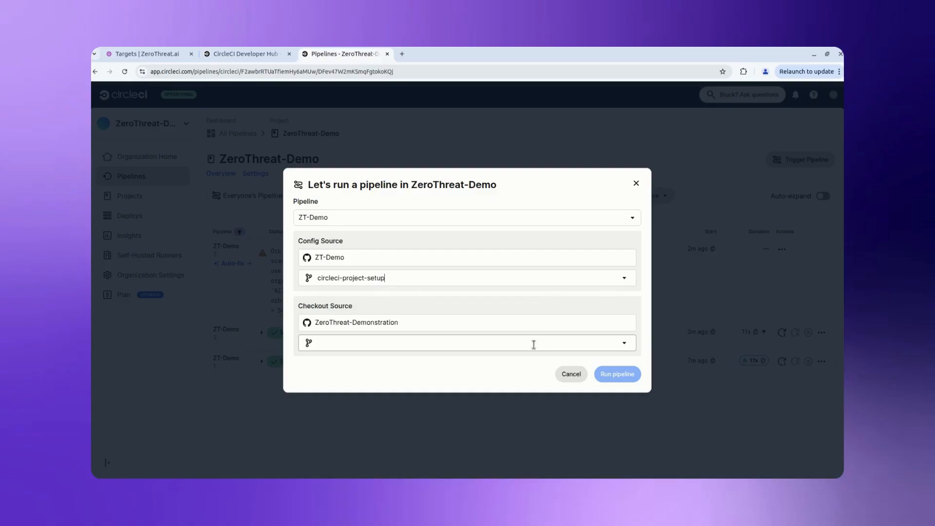
{"action": "left_click", "coordinate": [535, 344]}
{"action": "left_click", "coordinate": [529, 375]}
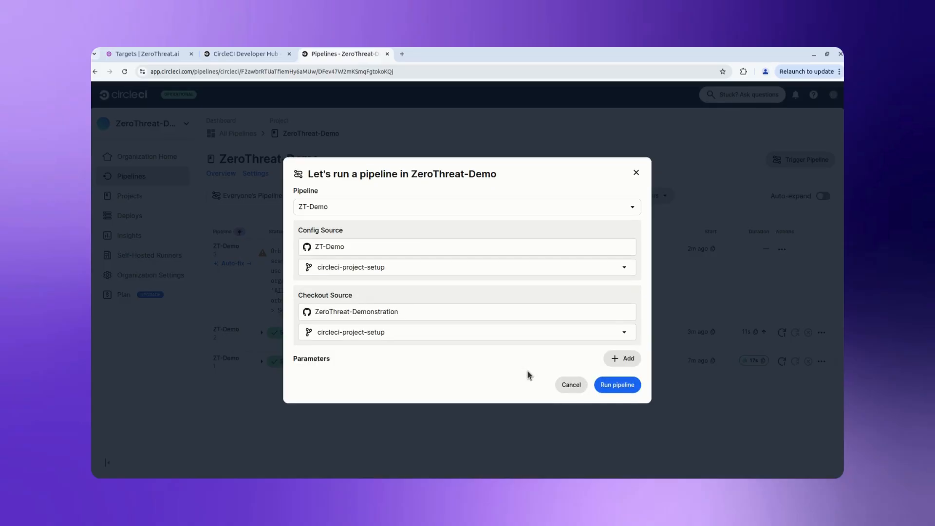
{"action": "left_click", "coordinate": [607, 384]}
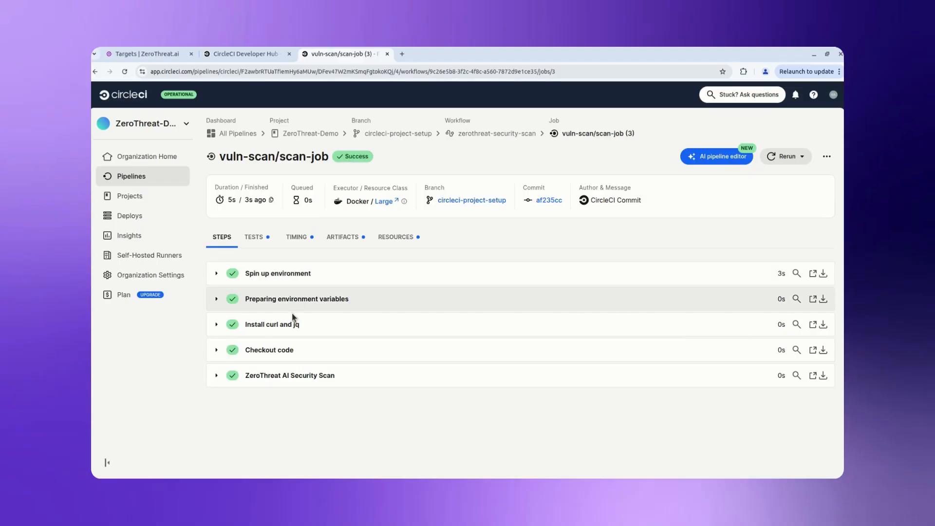
Step: Examine the ZeroThreat AI Security Scan output of the scan job and open the most recent scan in ZeroThreat
{"action": "left_click", "coordinate": [290, 372]}
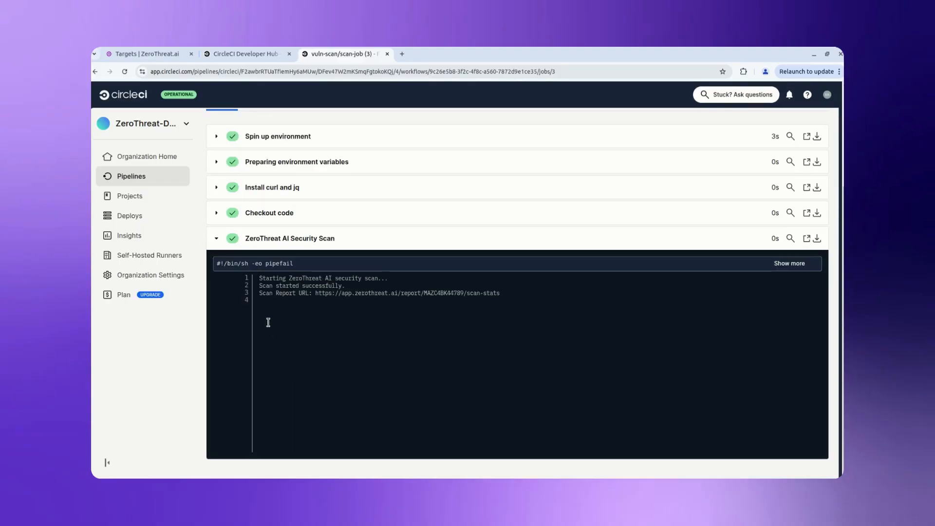
{"action": "left_click", "coordinate": [167, 58]}
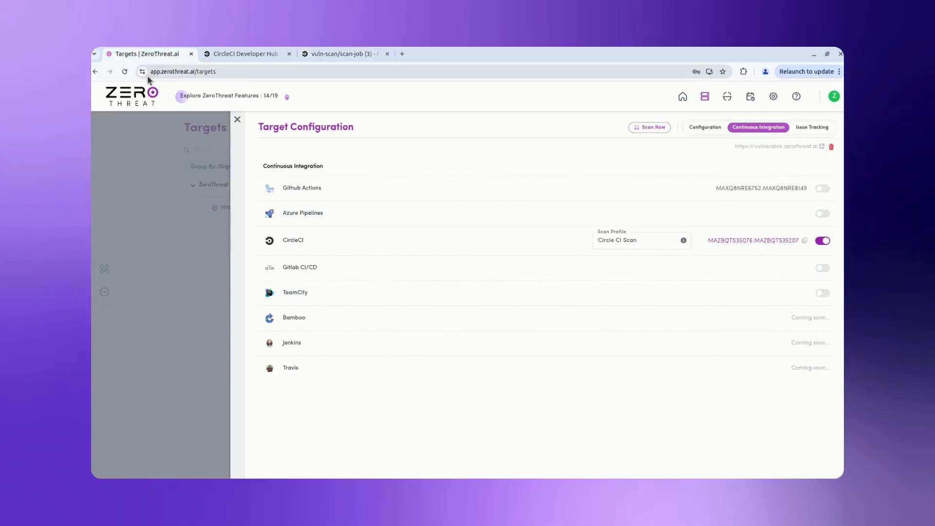
{"action": "left_click", "coordinate": [139, 100]}
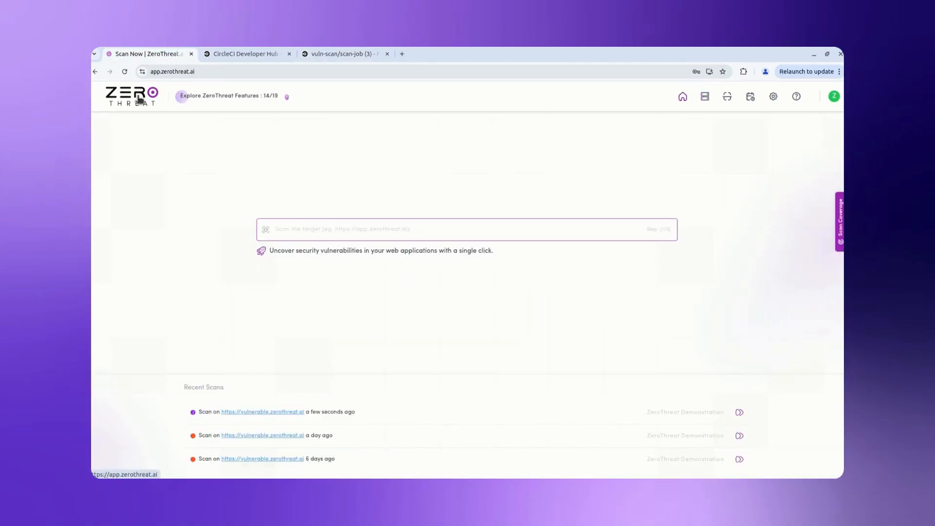
{"action": "left_click", "coordinate": [320, 418]}
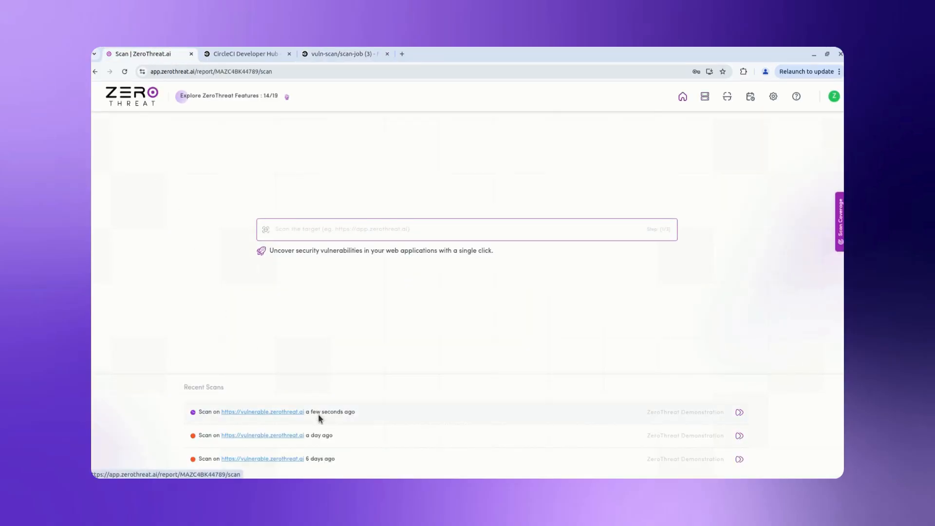